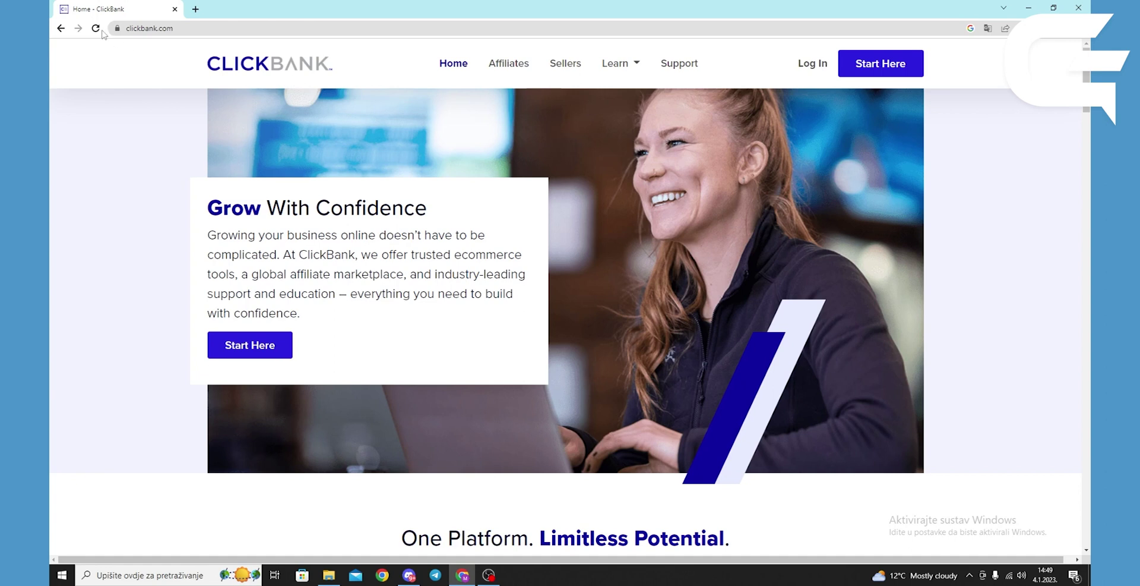
Step: Start signing up from the ClickBank home page and skip the quick start guide to reach the sign-up form
left_click_drag(182, 33, 123, 31)
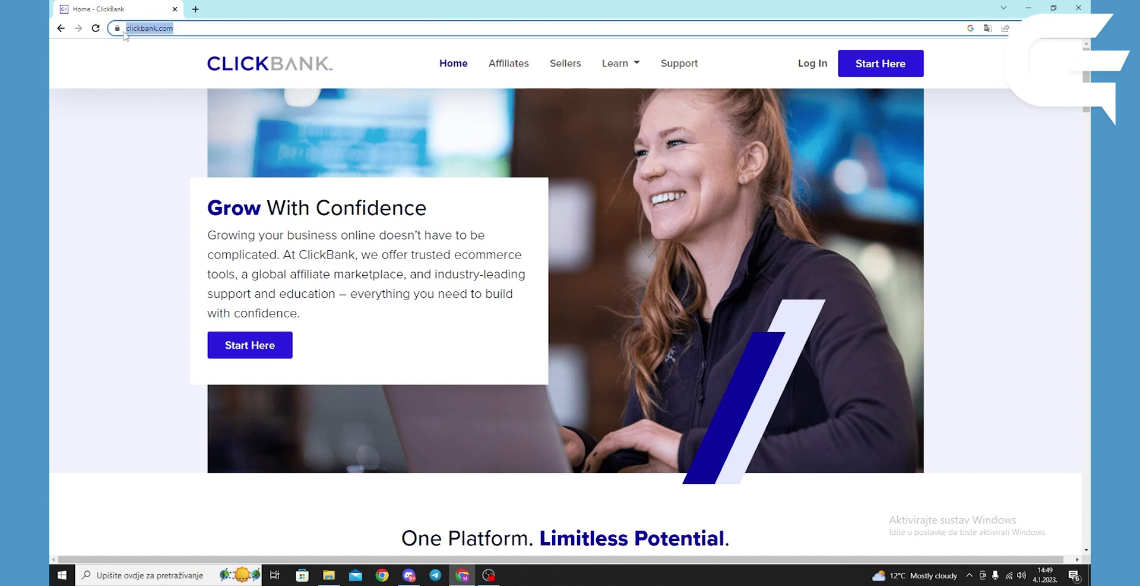
left_click(176, 75)
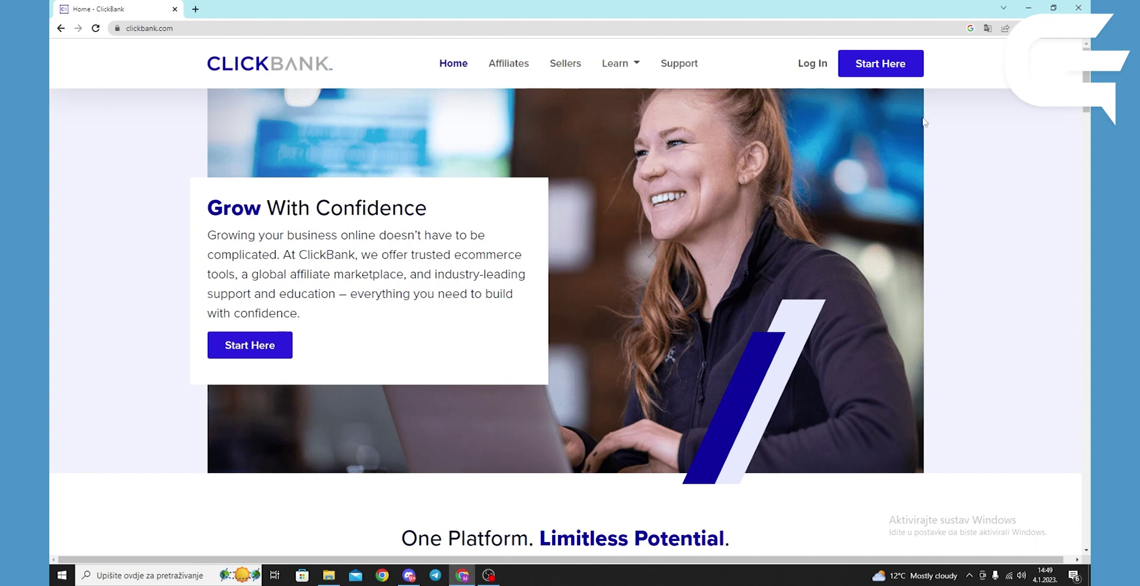
left_click(883, 64)
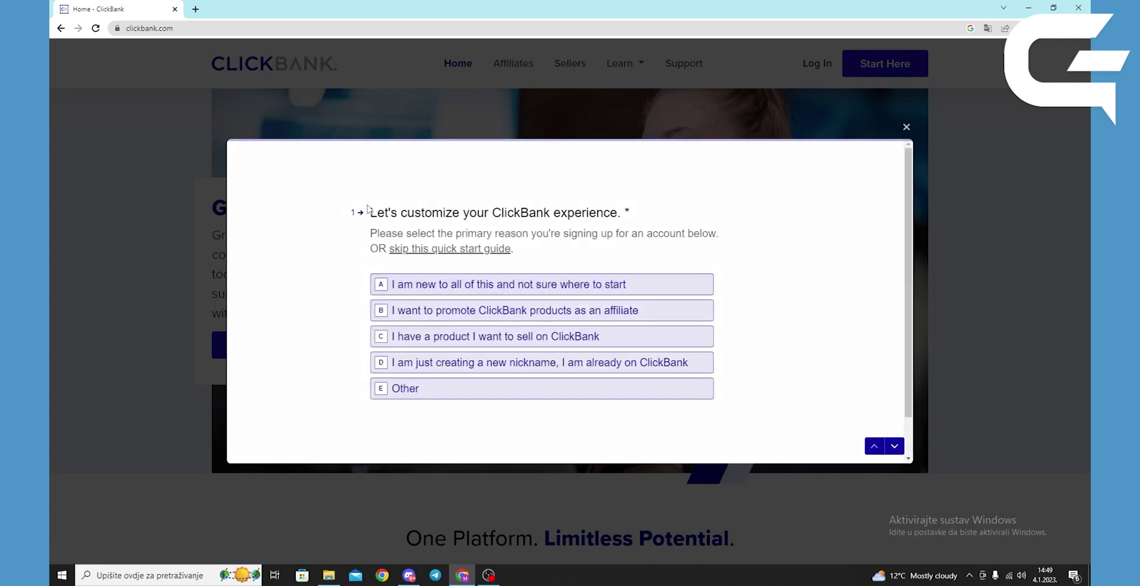
left_click_drag(371, 215, 618, 211)
left_click(706, 178)
left_click(458, 256)
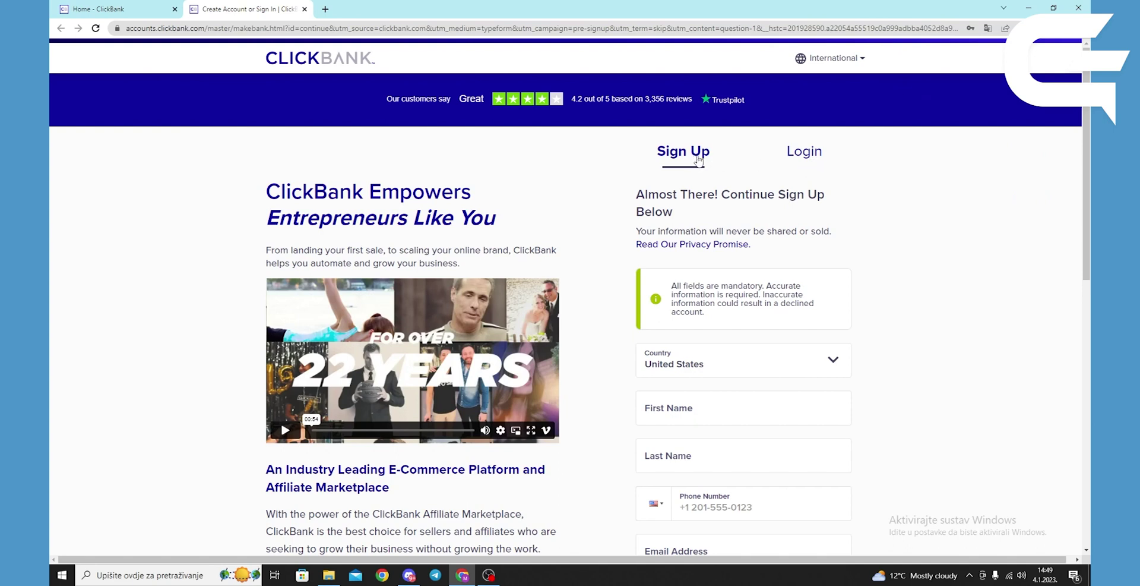
Step: Go through the sign-up form, open its Terms and Conditions to accept them, and return to the form
scroll(950, 291, "down", 4)
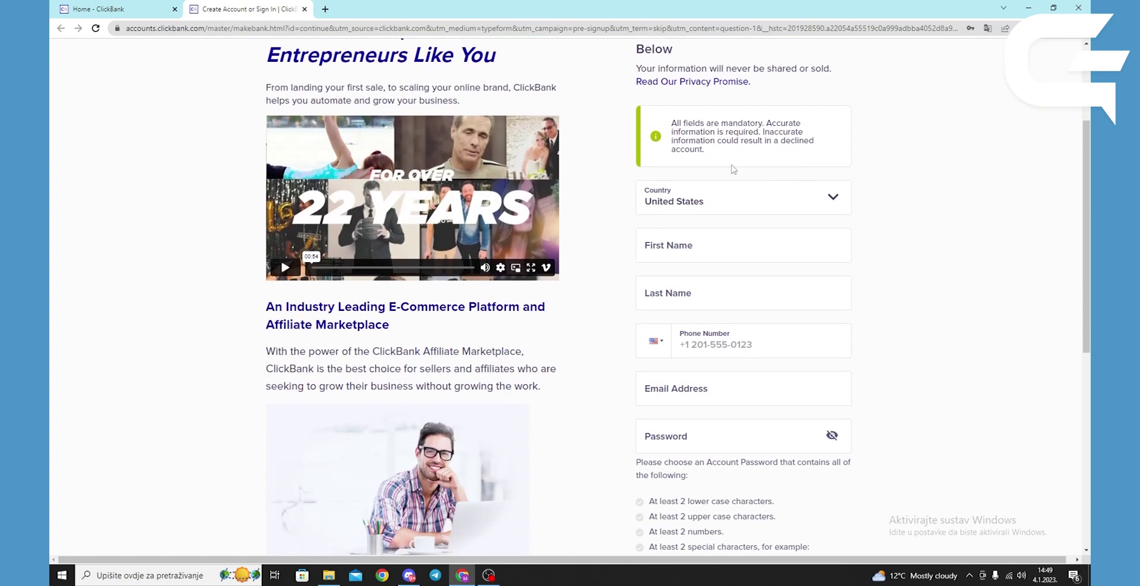
scroll(723, 231, "down", 1)
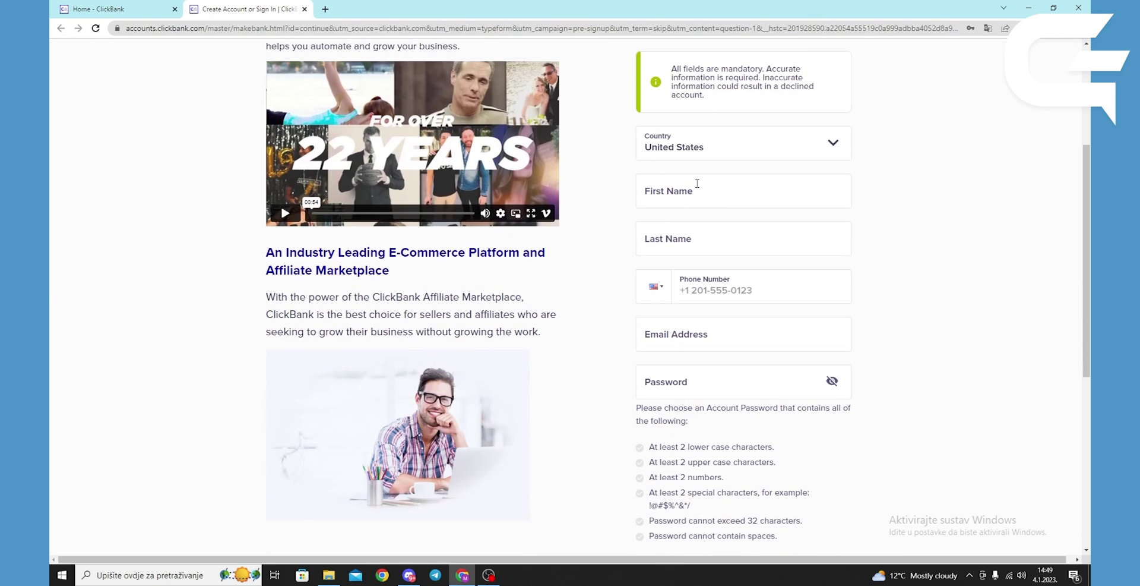
scroll(700, 186, "down", 1)
scroll(714, 209, "down", 1)
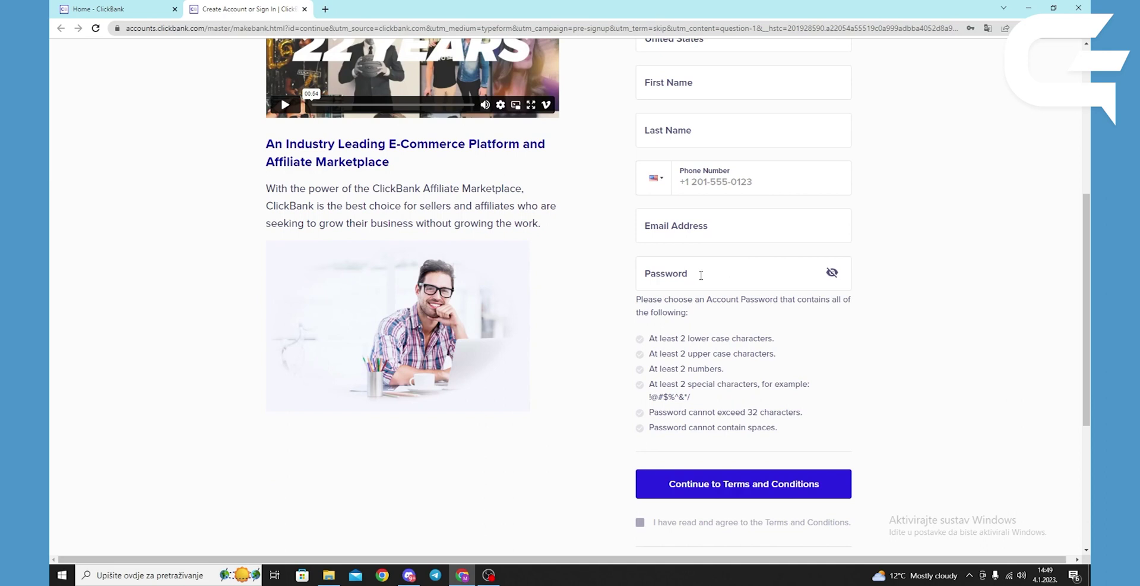
scroll(724, 269, "down", 1)
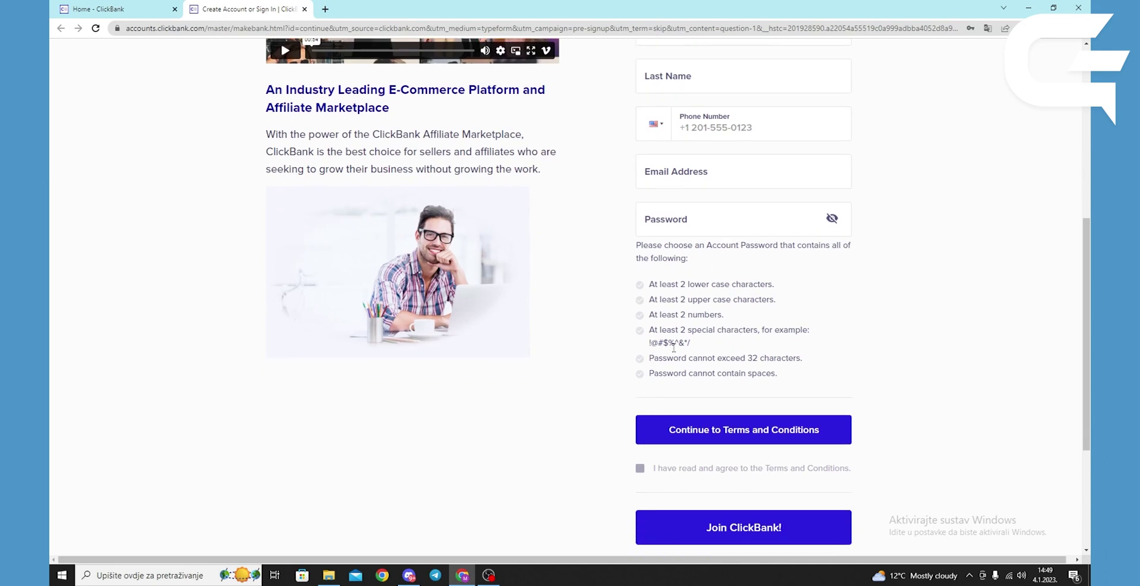
scroll(650, 294, "down", 3)
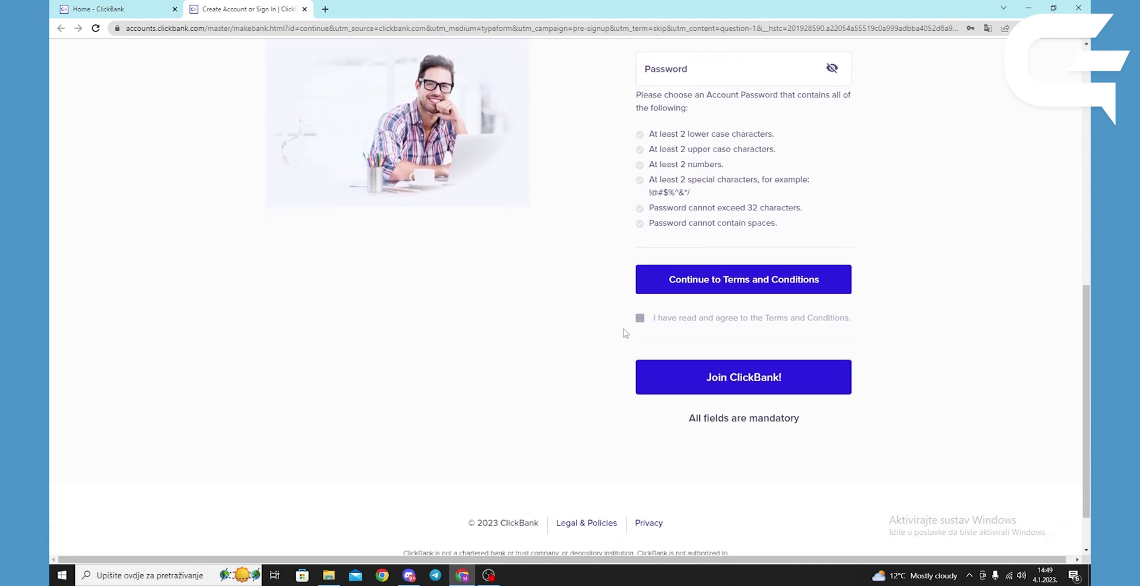
scroll(653, 285, "up", 2)
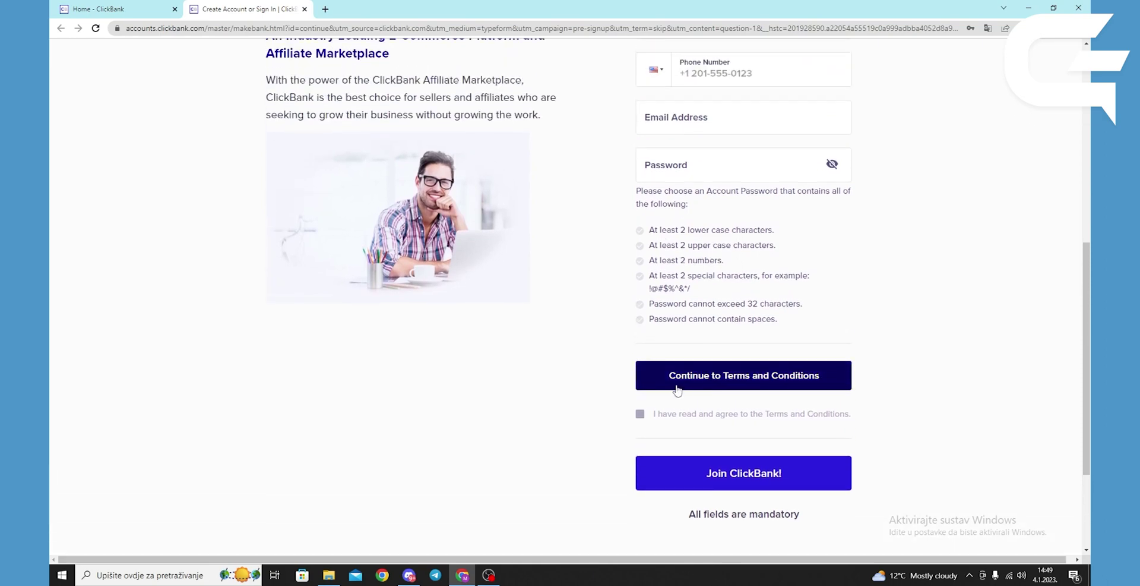
left_click(688, 390)
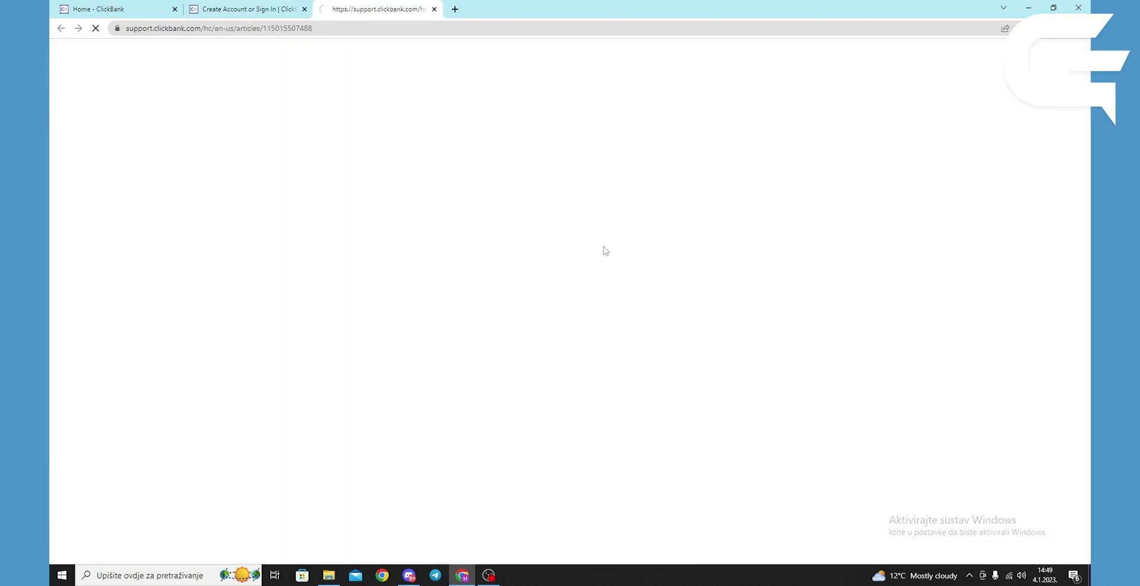
scroll(486, 172, "down", 5)
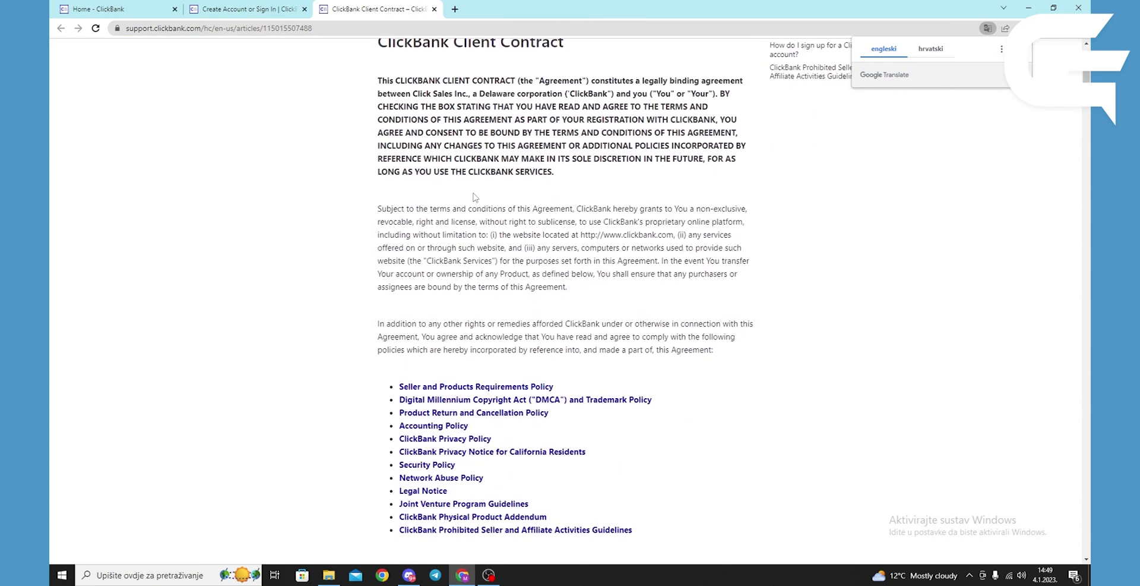
left_click(435, 9)
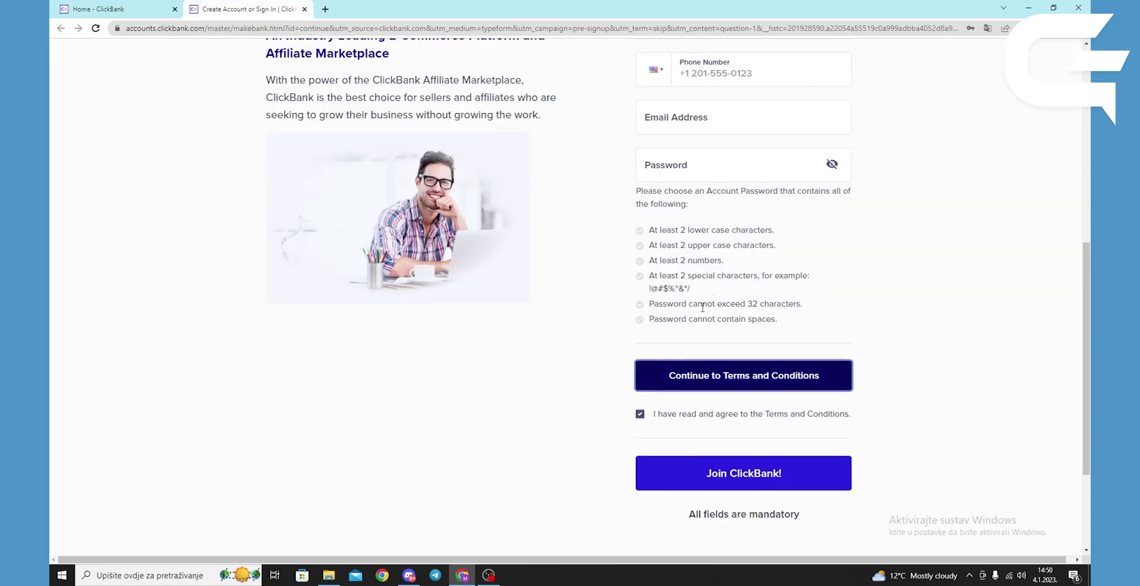
Step: Check the sign-up form and submit it to join ClickBank
scroll(778, 386, "up", 6)
scroll(792, 263, "down", 6)
scroll(742, 398, "down", 2)
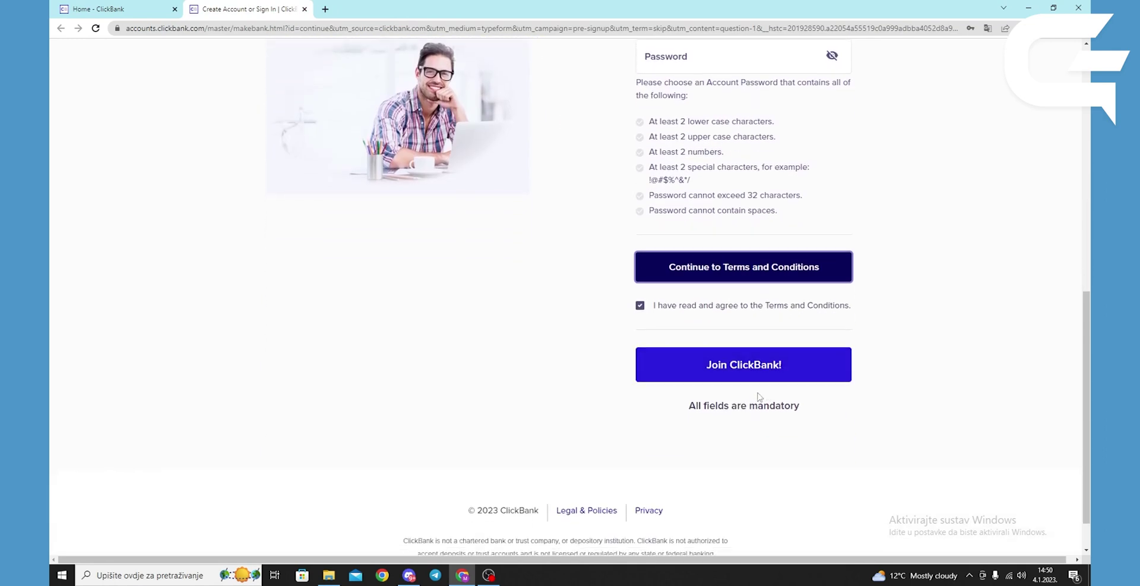
left_click(746, 375)
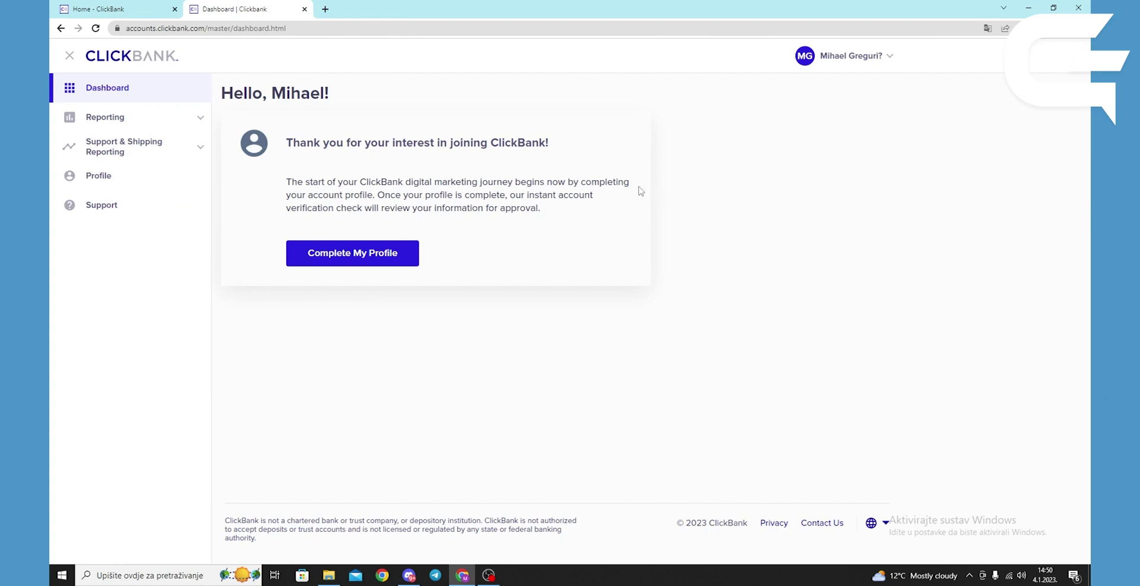
Step: Begin completing the account profile and enter mgg555 as the payee name
left_click(353, 253)
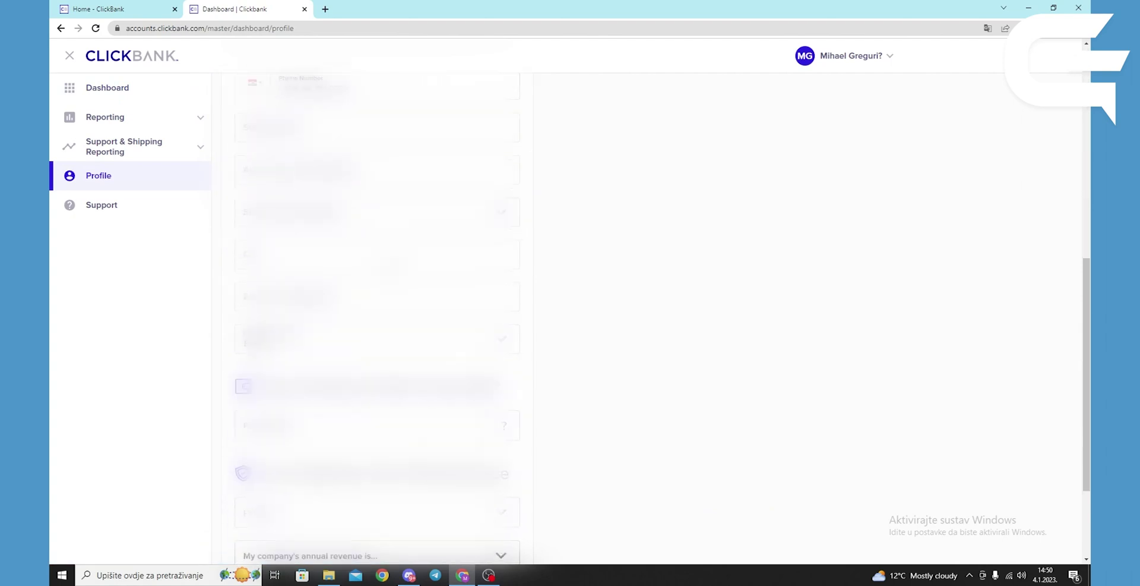
scroll(377, 321, "up", 3)
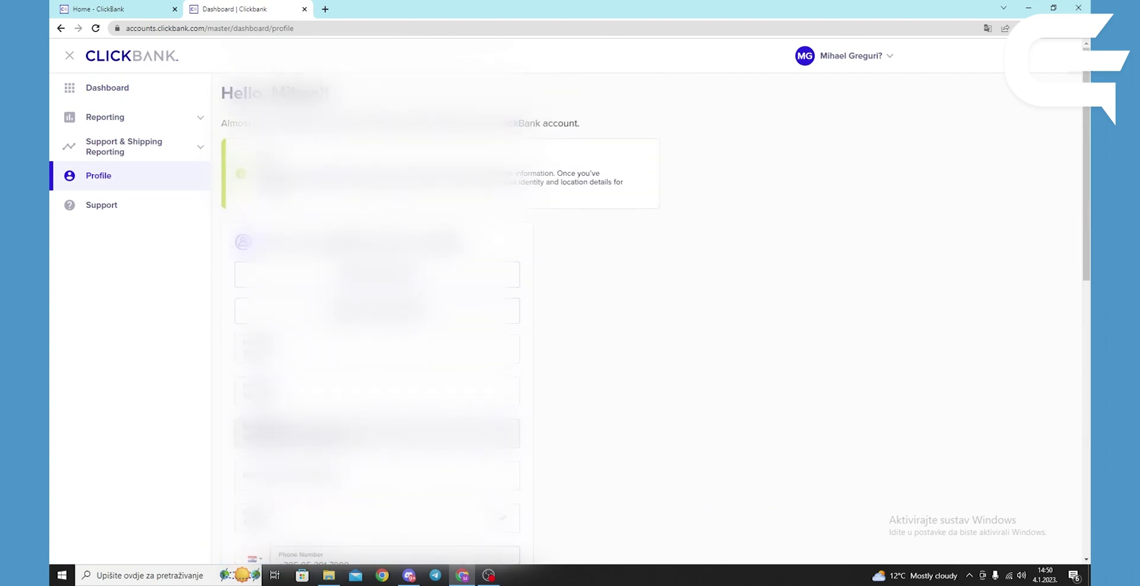
scroll(377, 321, "down", 10)
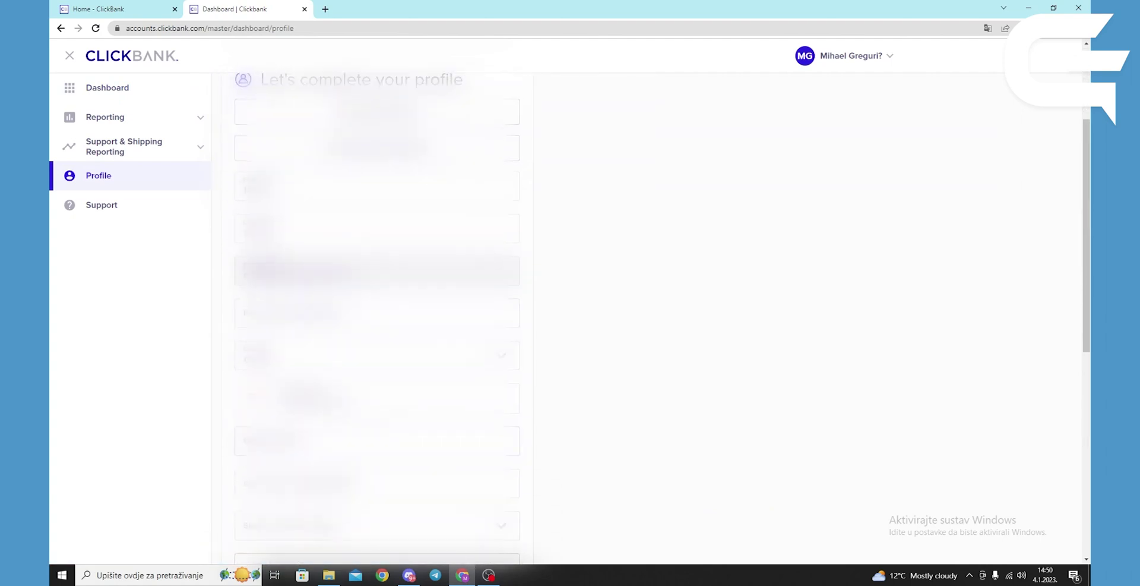
scroll(377, 321, "down", 1)
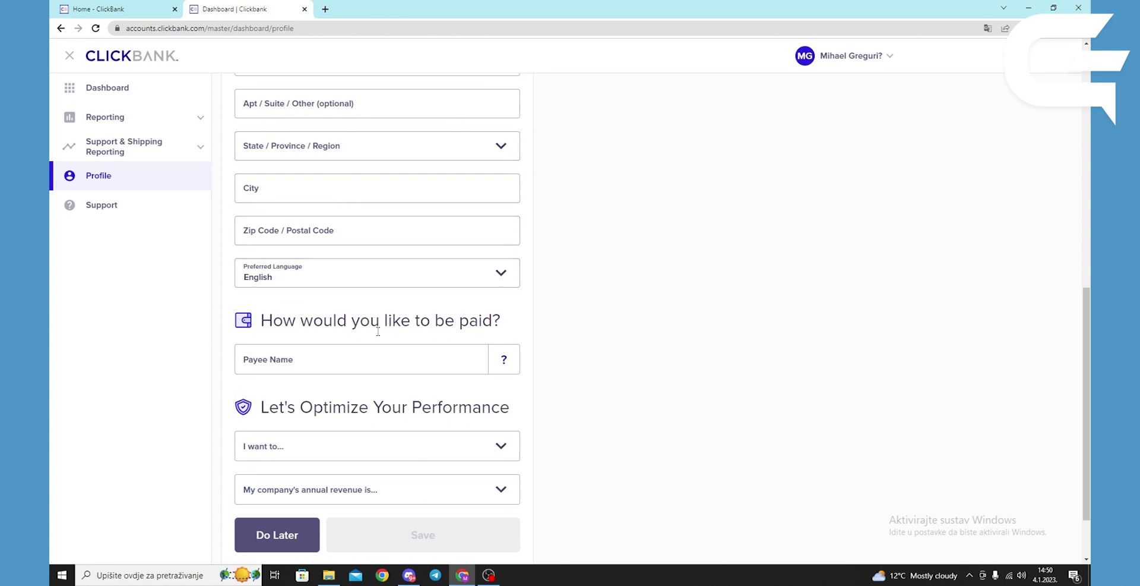
scroll(378, 331, "down", 1)
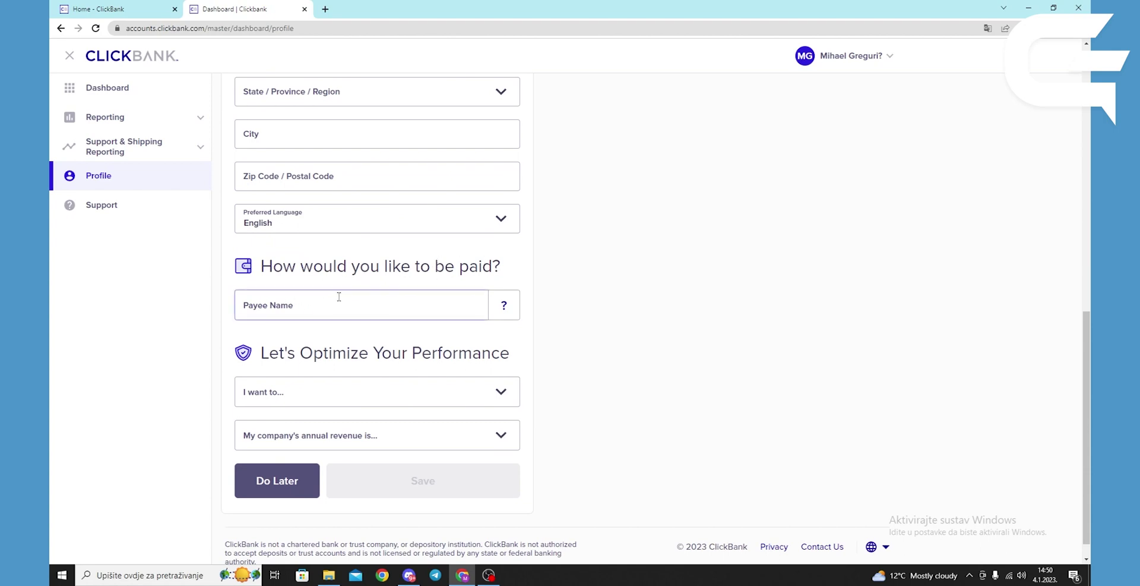
left_click(318, 309)
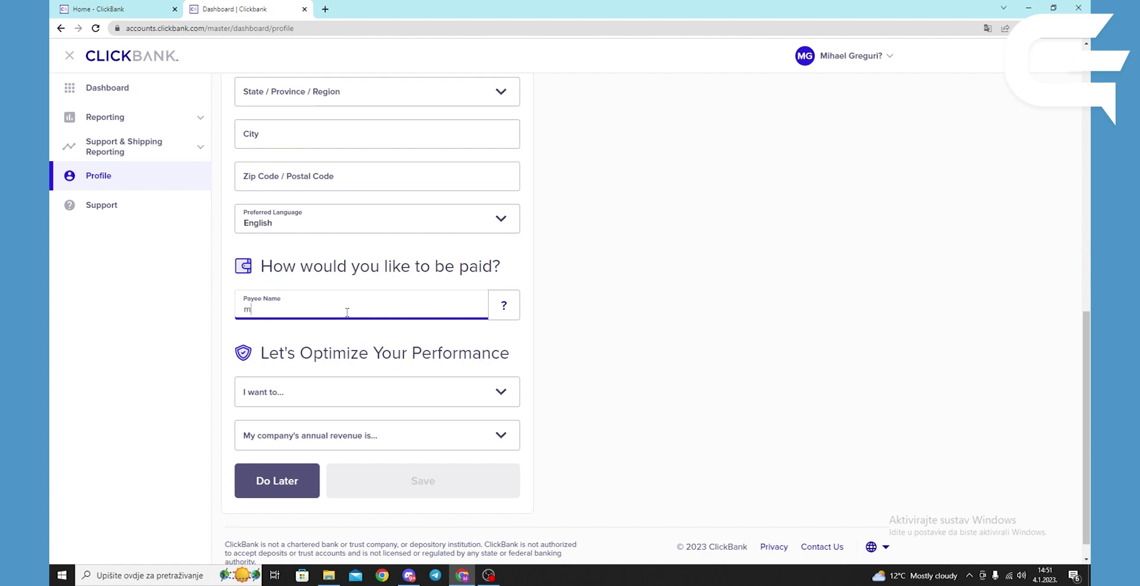
type("mgg555")
scroll(412, 360, "down", 1)
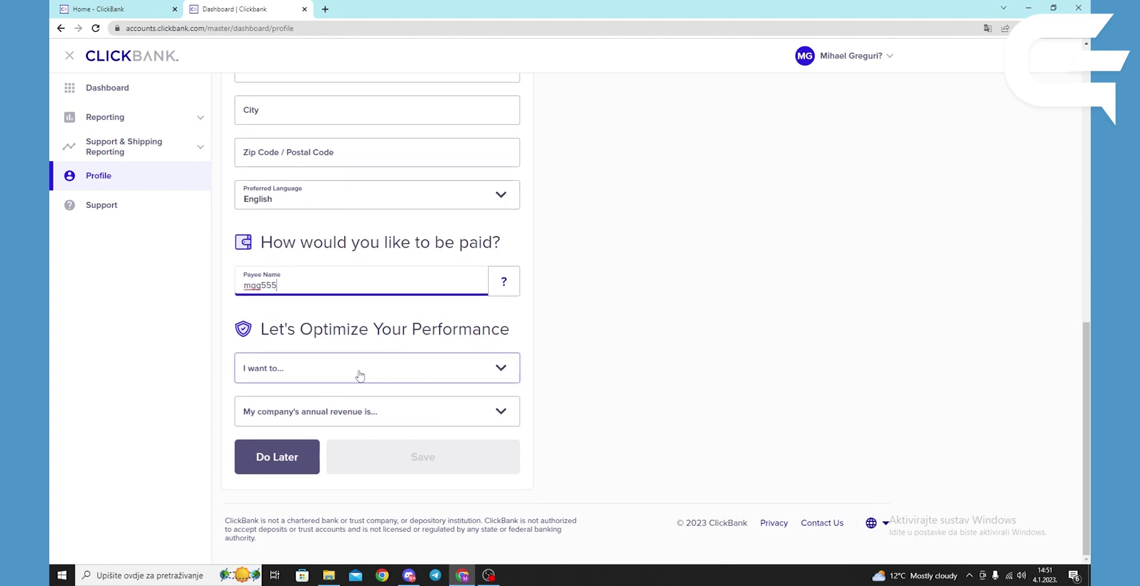
Step: Set the profile's intended activity to Sell physical products and choose the company's annual revenue range
left_click_drag(277, 328, 368, 347)
left_click(327, 377)
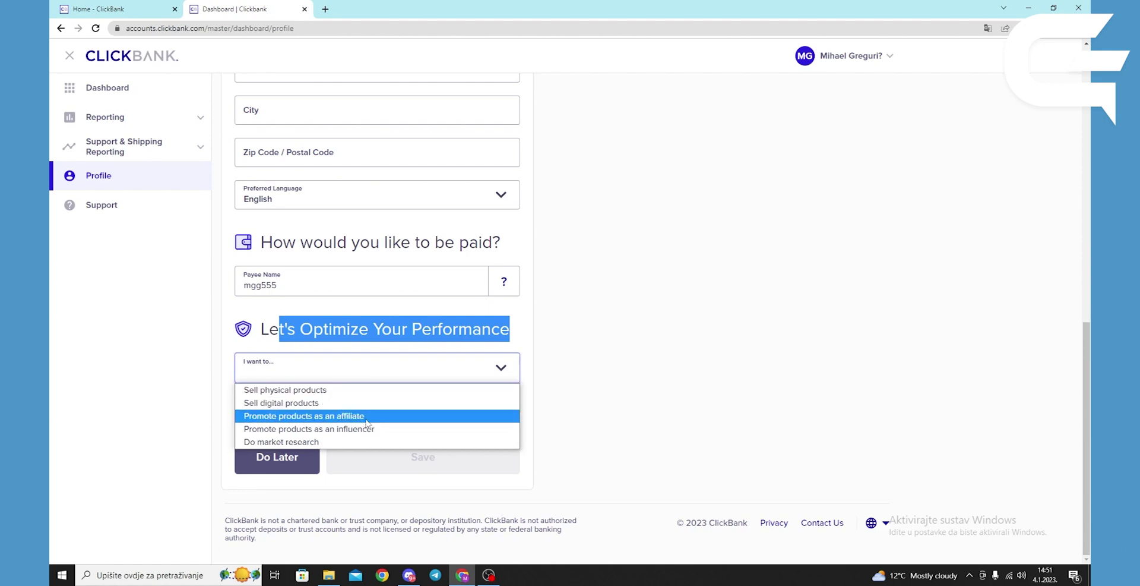
left_click(317, 393)
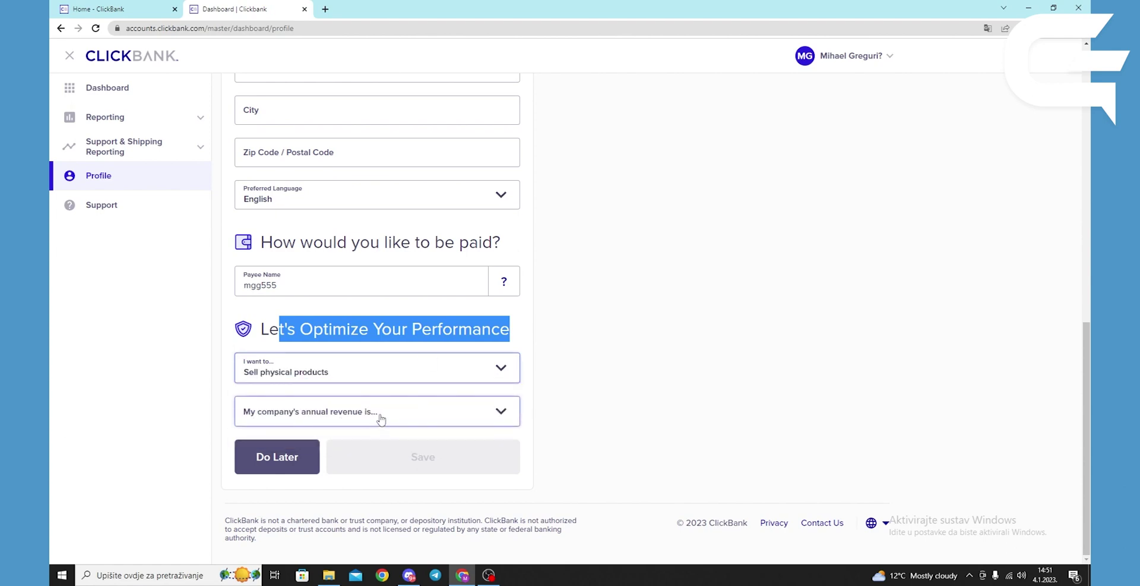
left_click(420, 419)
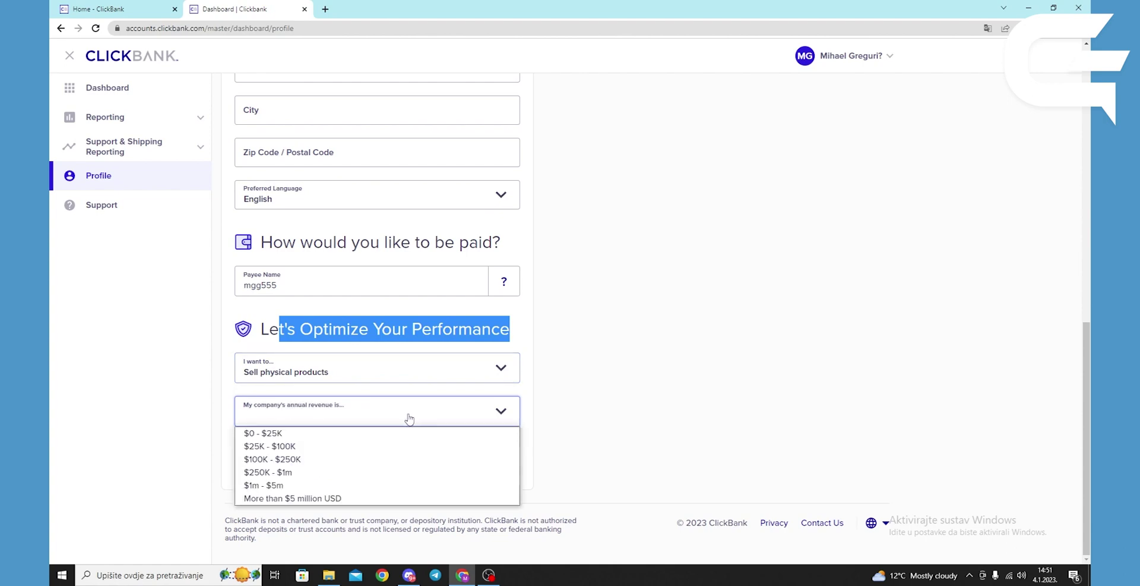
left_click(305, 440)
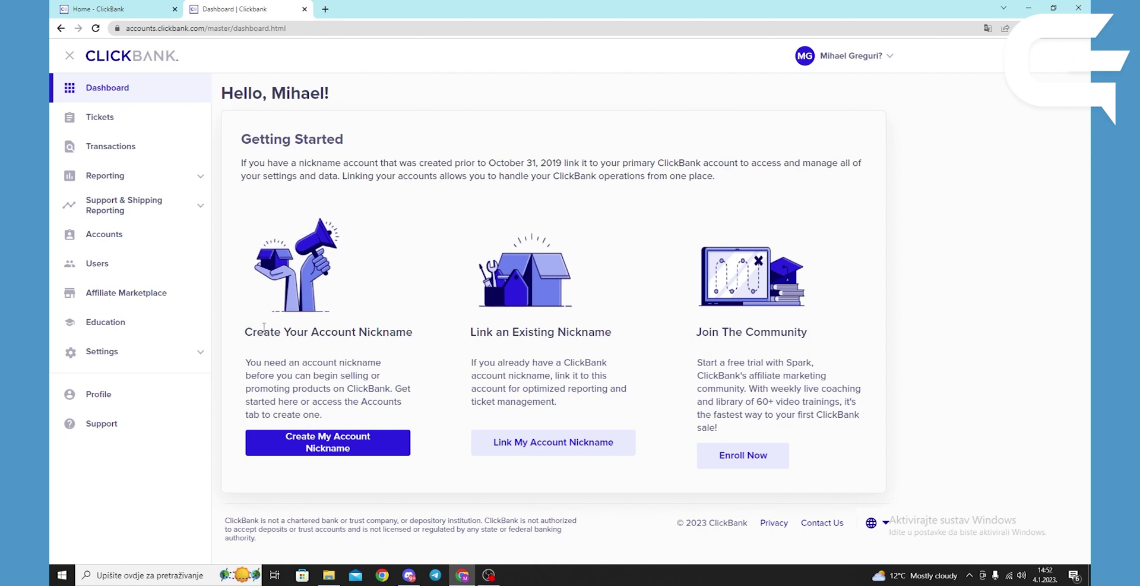
Step: Start creating an account nickname from the dashboard with the account type Seller (Sell products)
left_click_drag(303, 332, 410, 332)
left_click(407, 371)
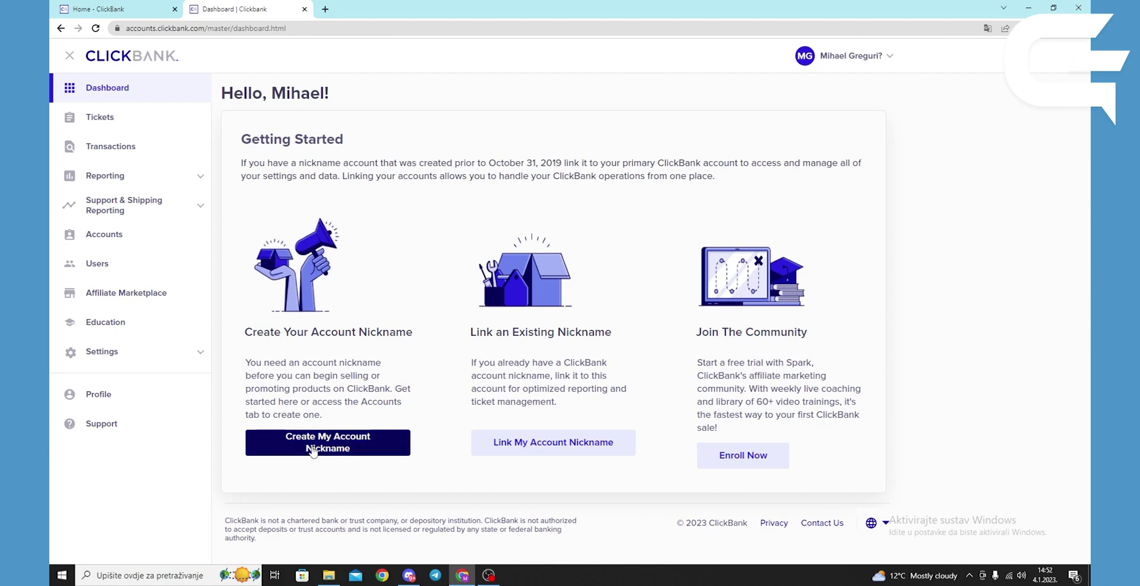
left_click(349, 451)
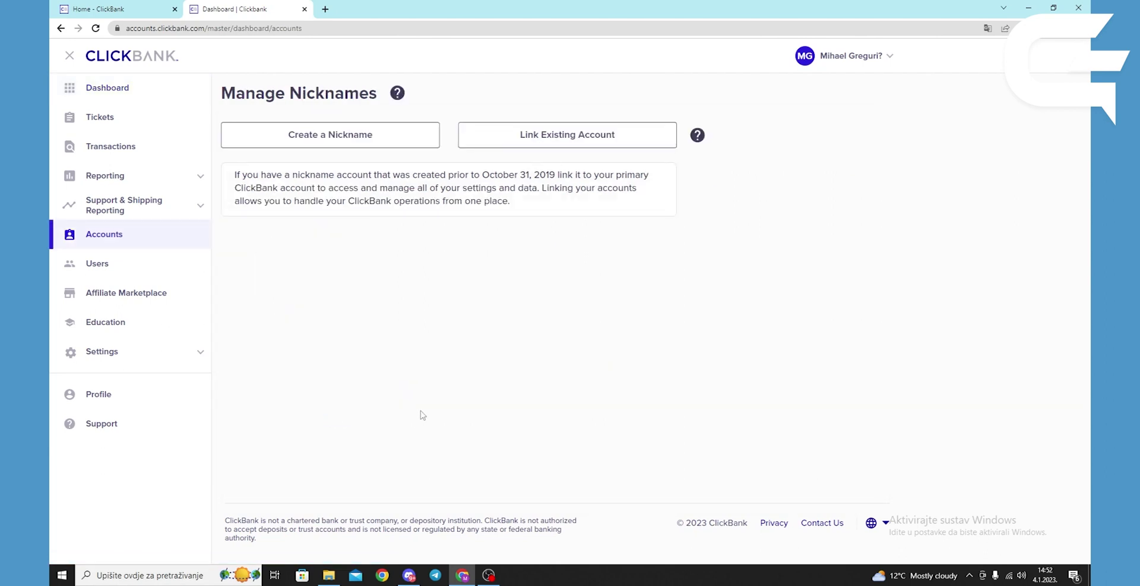
left_click(355, 139)
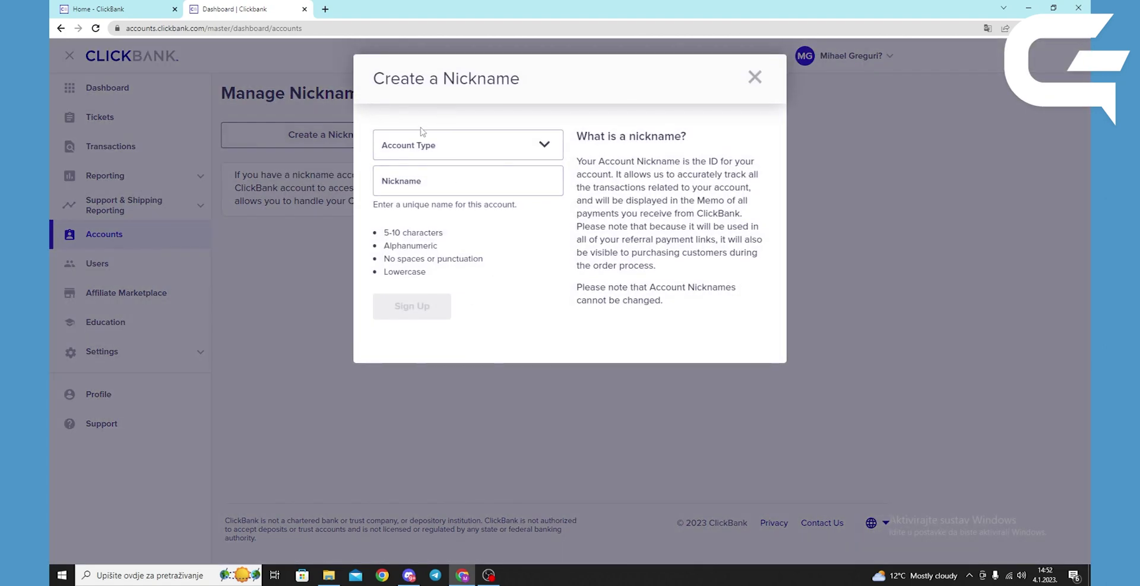
left_click(547, 146)
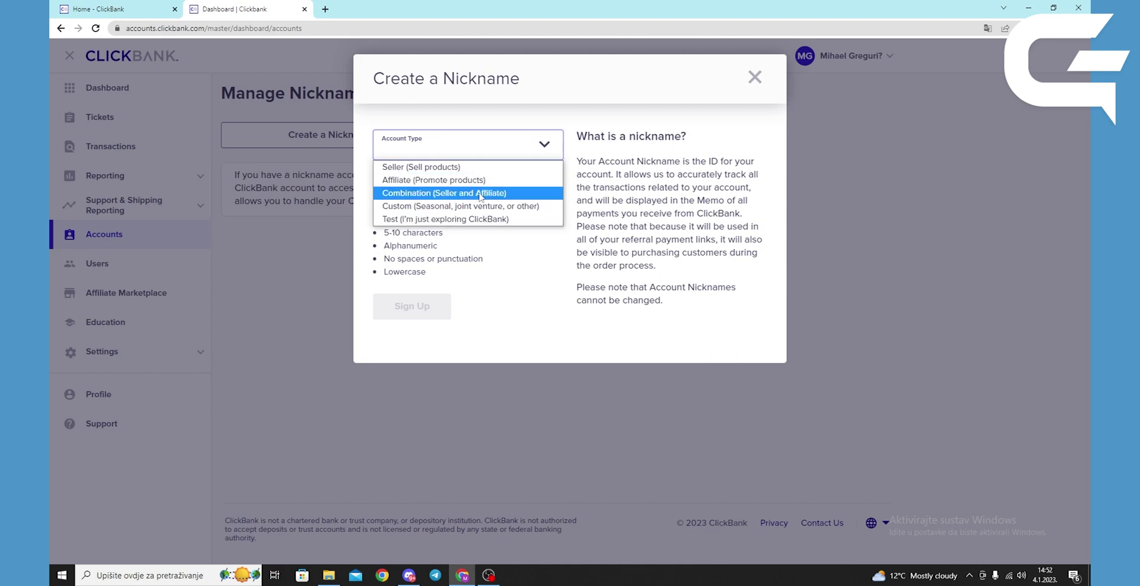
left_click(452, 167)
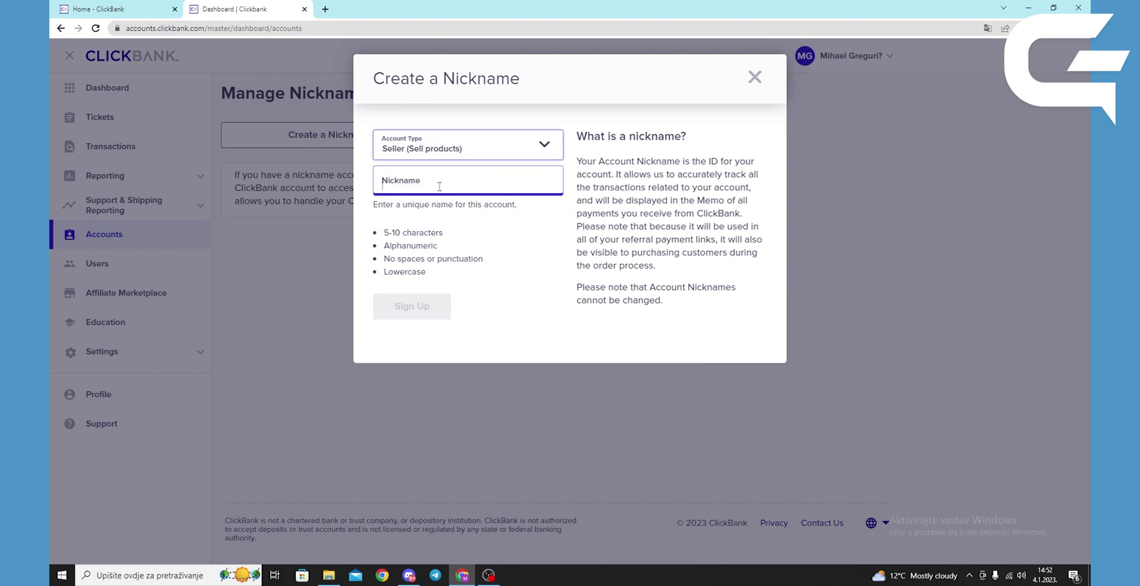
Step: Enter mgg555 as the nickname, sign it up, and dismiss the notification
left_click(439, 187)
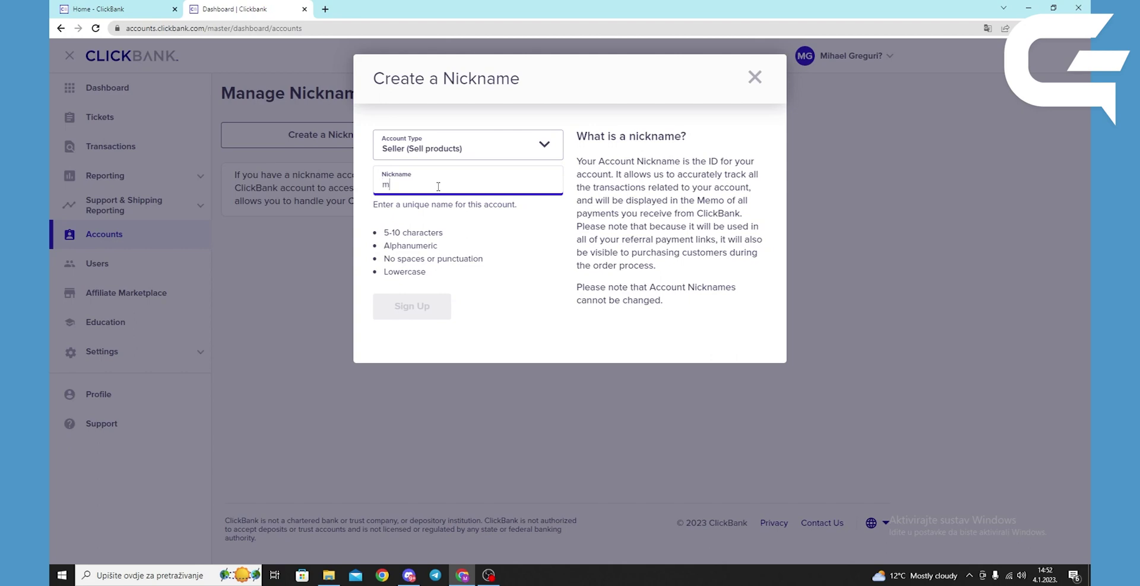
type("mgg555")
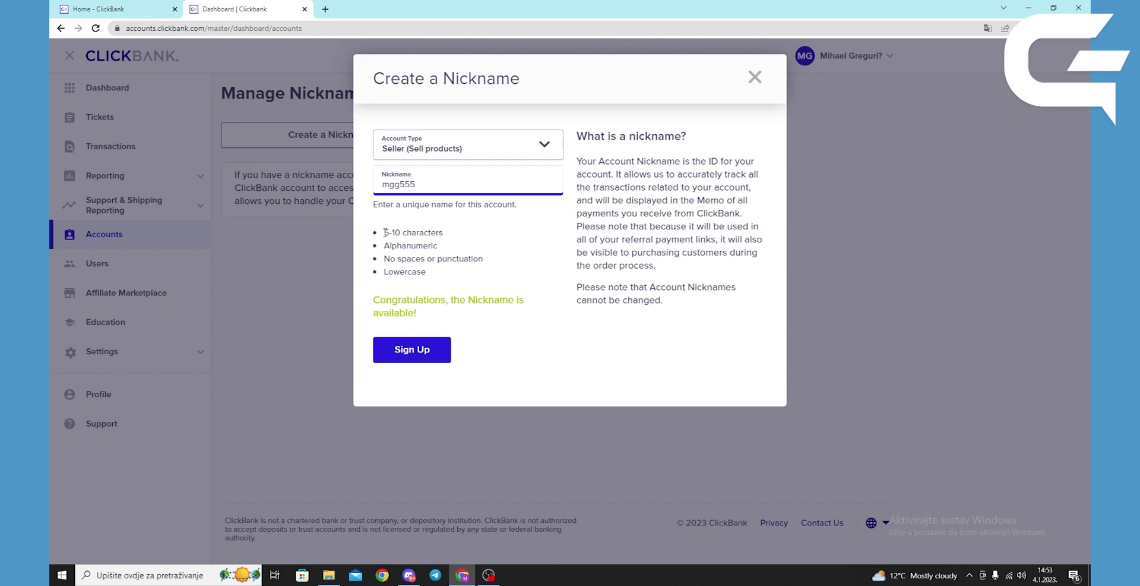
left_click_drag(381, 239, 403, 238)
left_click(553, 341)
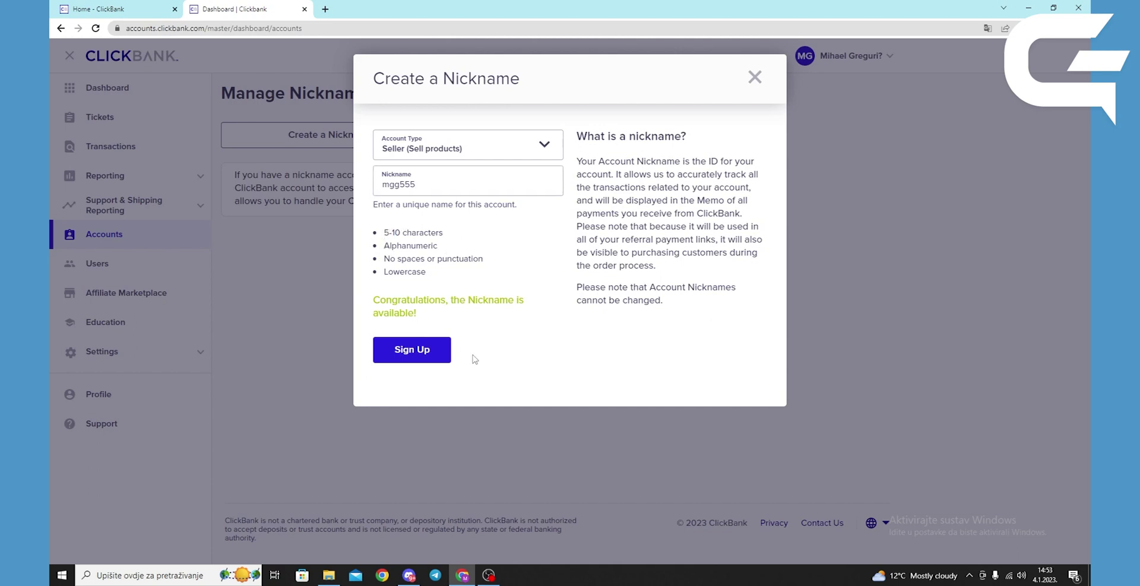
left_click(415, 358)
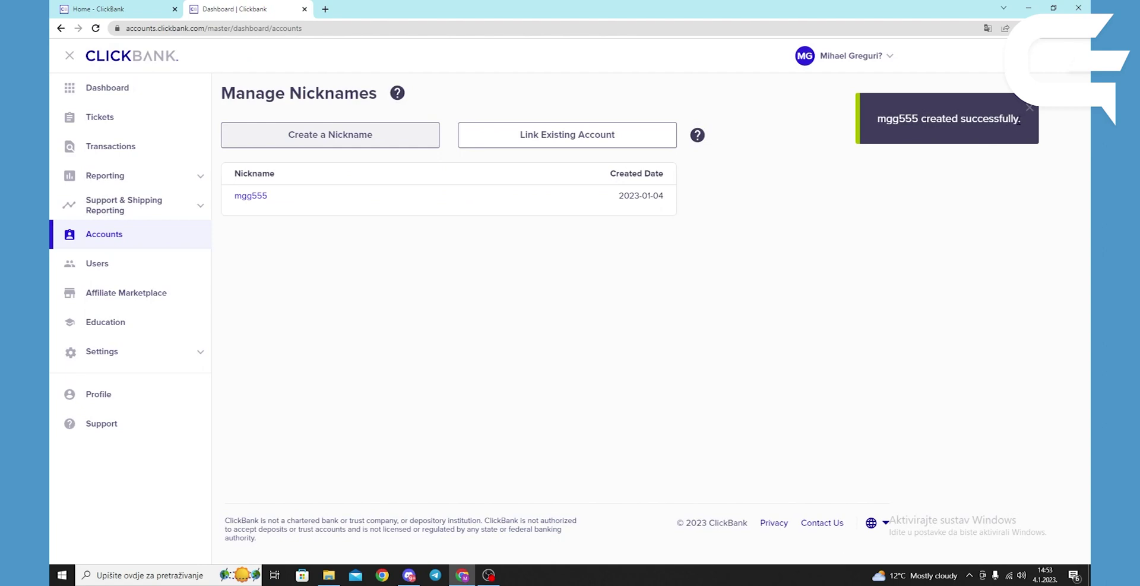
left_click(1030, 108)
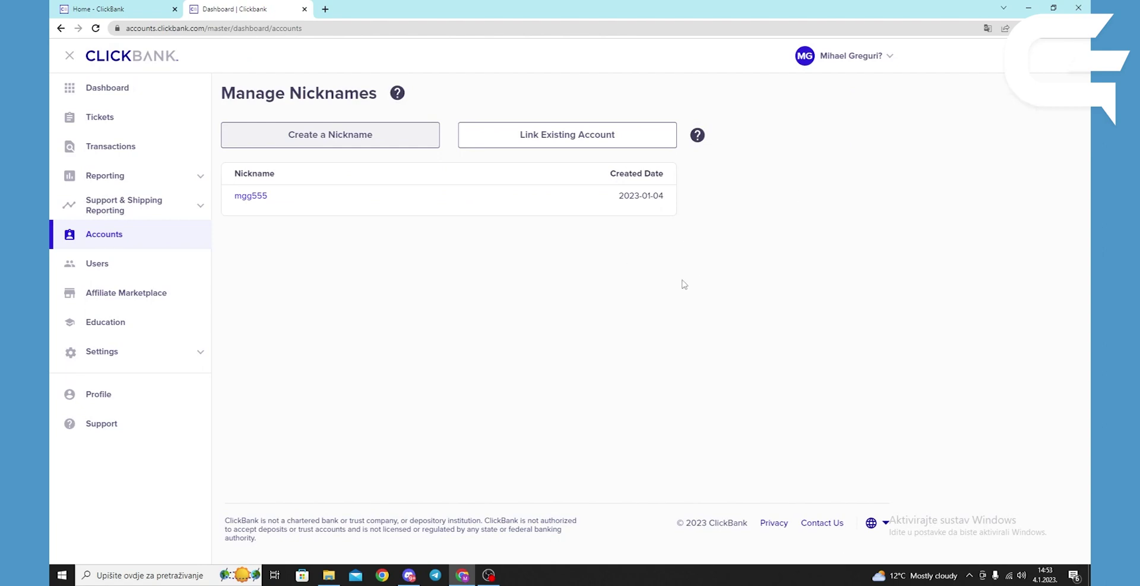